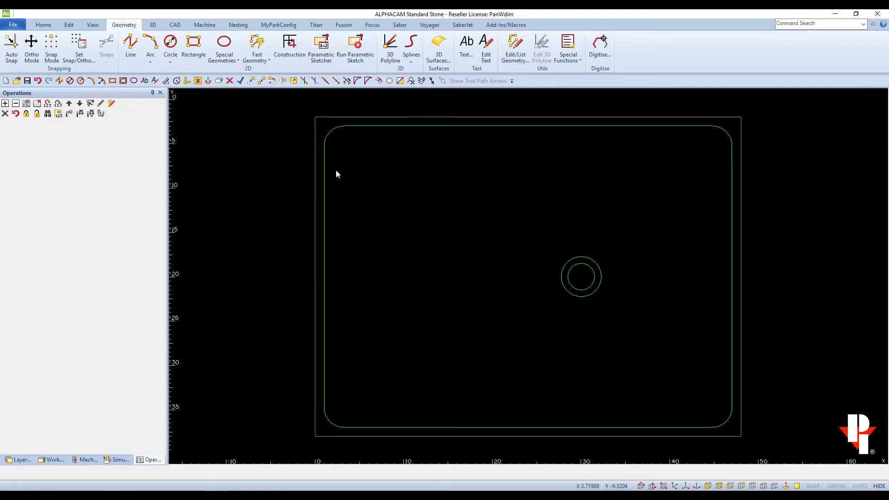
- Start a Sink Cutout operation from the Titan stone fabrication commands
left_click(311, 27)
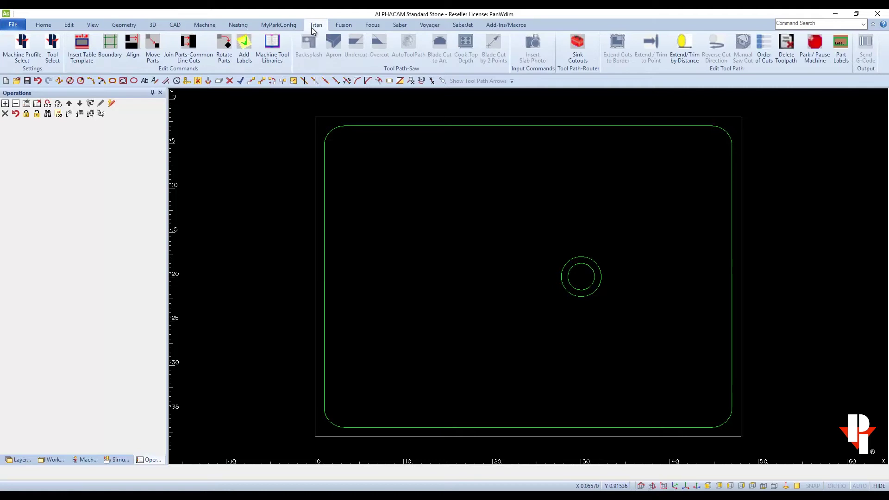
left_click(576, 47)
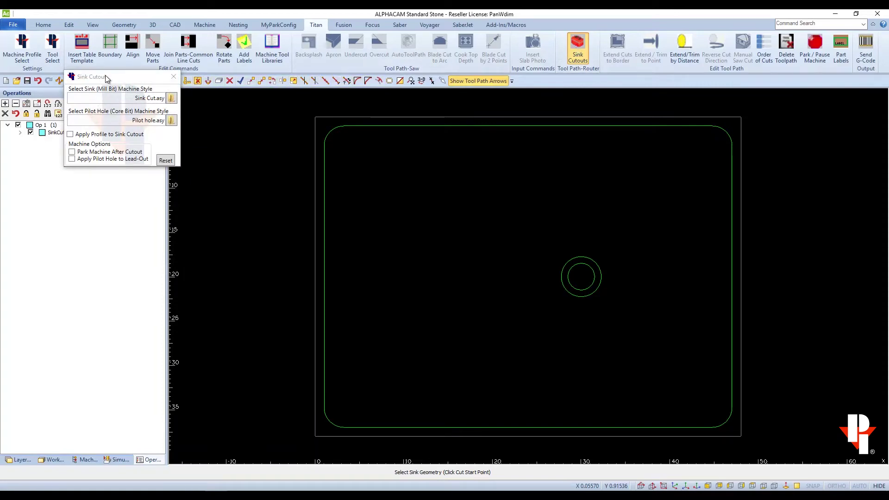
left_click_drag(105, 75, 417, 175)
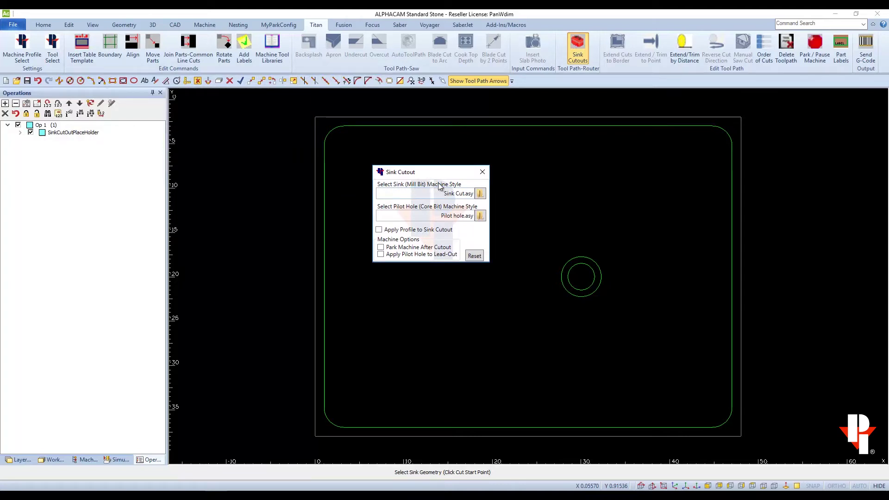
- Assign the Sink Cut.asy machining style to the sink mill bit
left_click(481, 193)
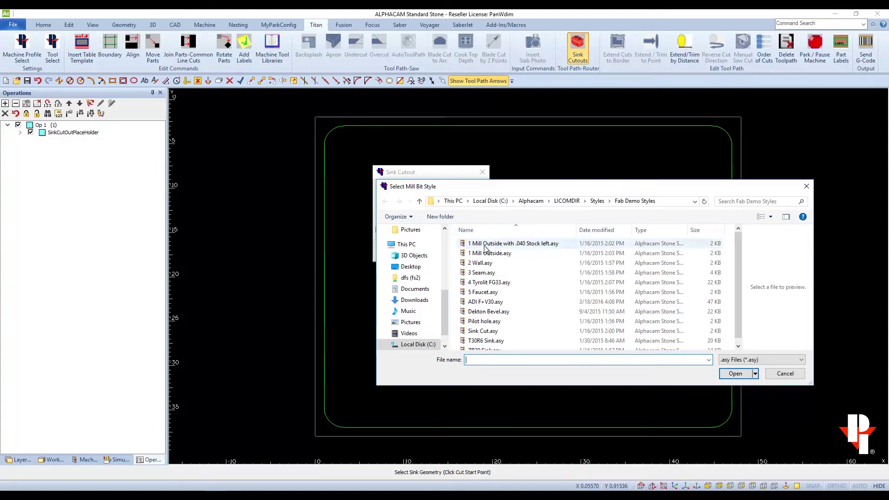
left_click(488, 332)
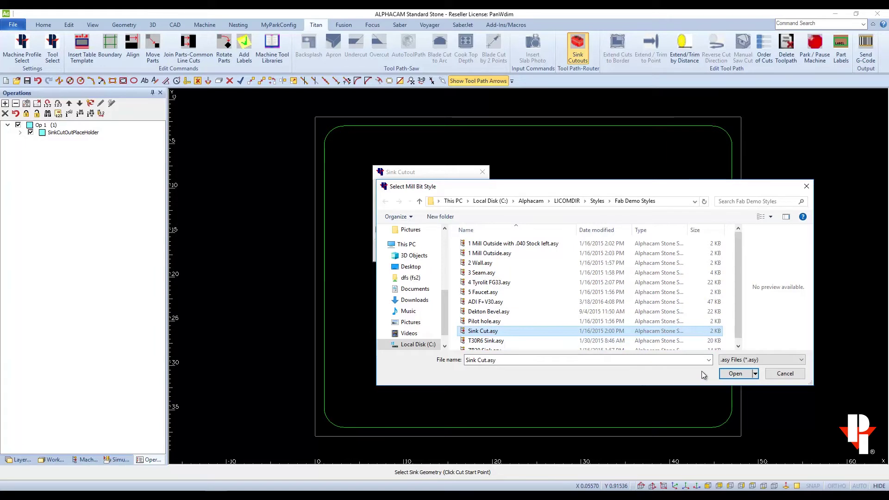
left_click(735, 373)
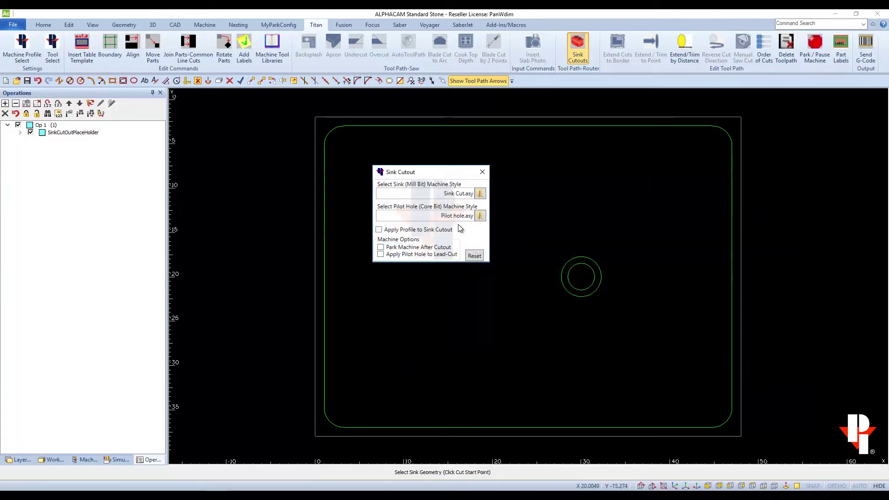
- Assign the Pilot hole.asy machining style to the core bit
left_click(483, 216)
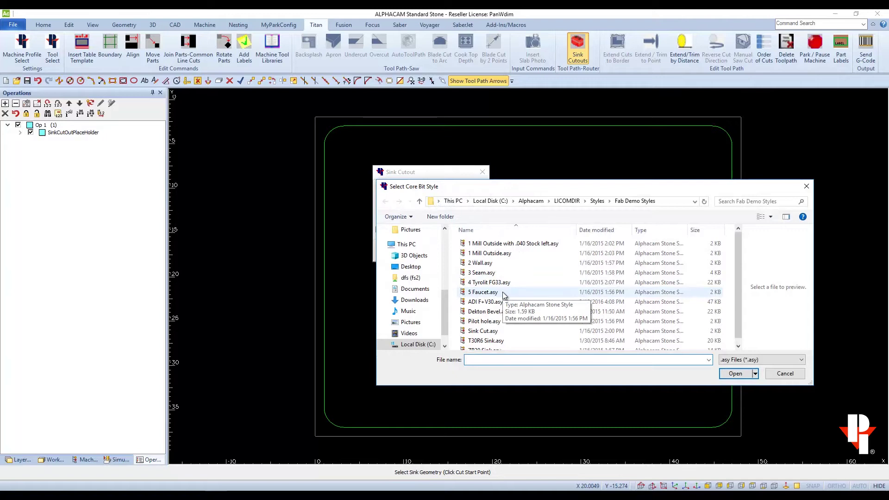
left_click(504, 323)
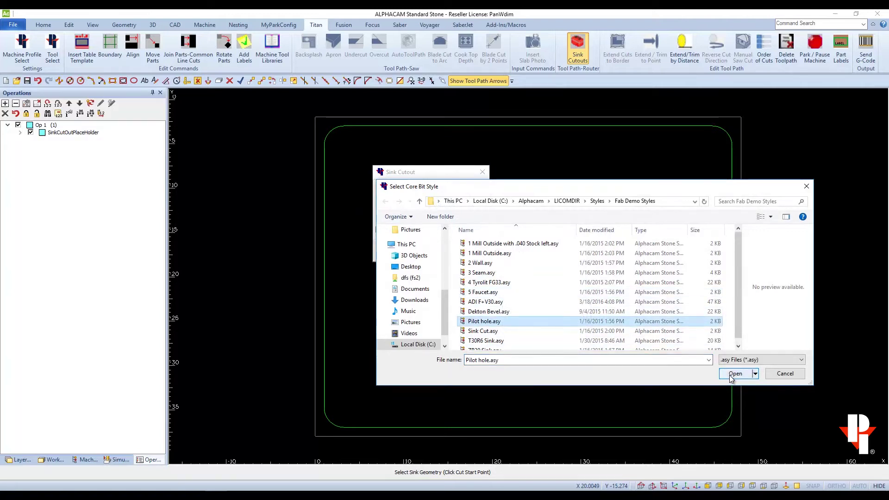
left_click(731, 375)
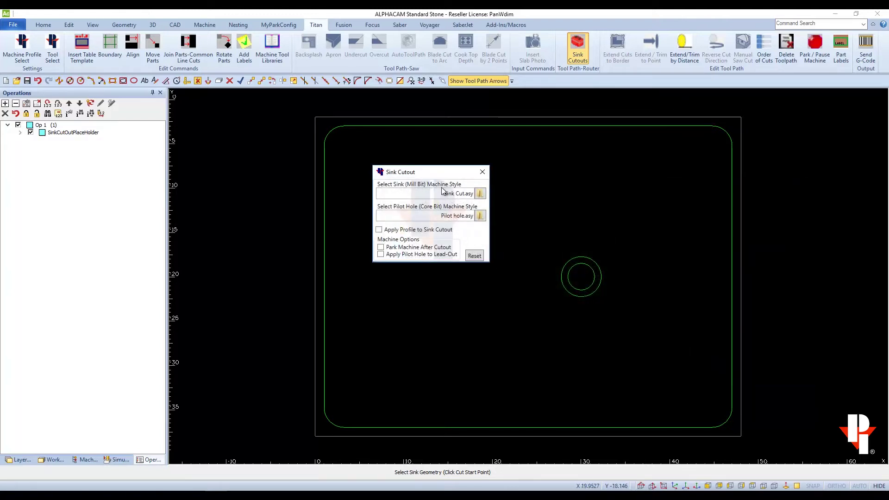
- Apply the sink cutout to the drain circle, creating drill-holes and roughing operations
mouse_move(442, 193)
left_mouse_down()
mouse_move(474, 194)
mouse_move(474, 216)
left_mouse_up()
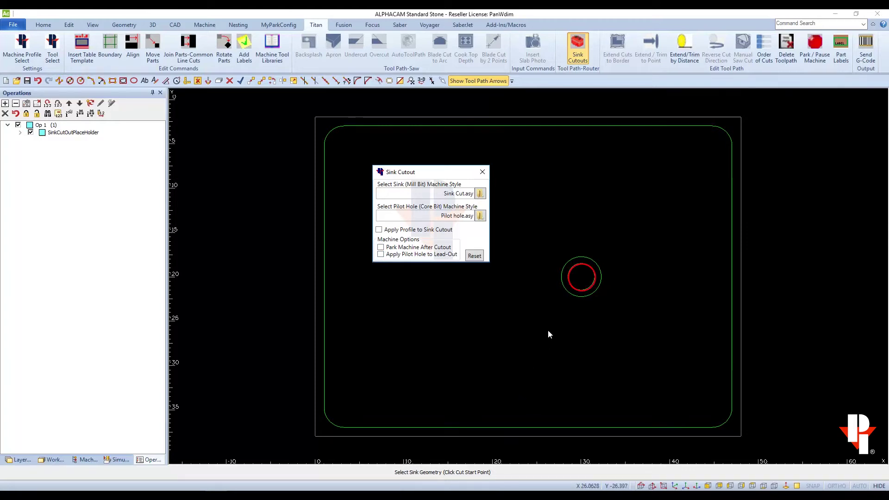
left_click(568, 280)
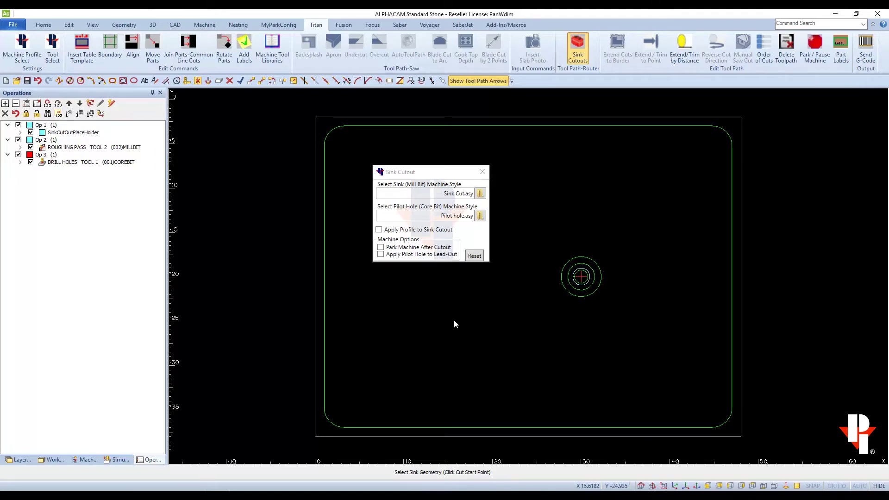
key("Escape")
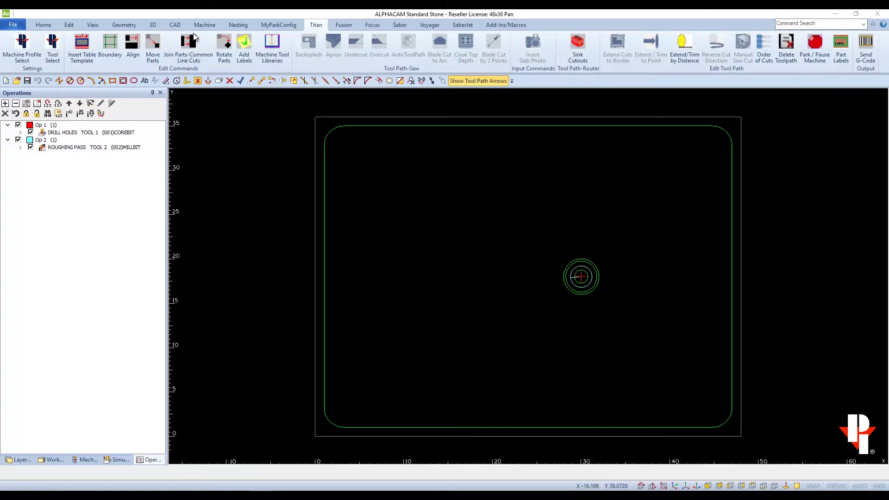
- Enable the Shower Base Machining add-in in the installed add-ins list
left_click(204, 25)
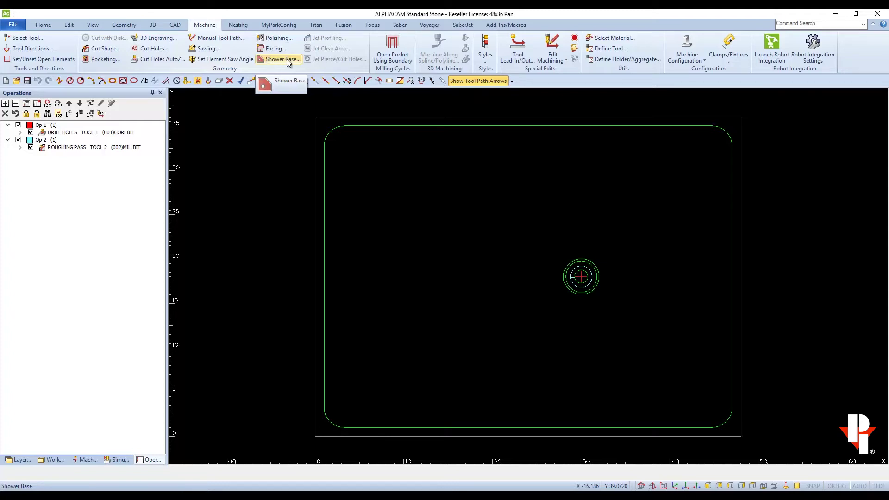
left_click(493, 24)
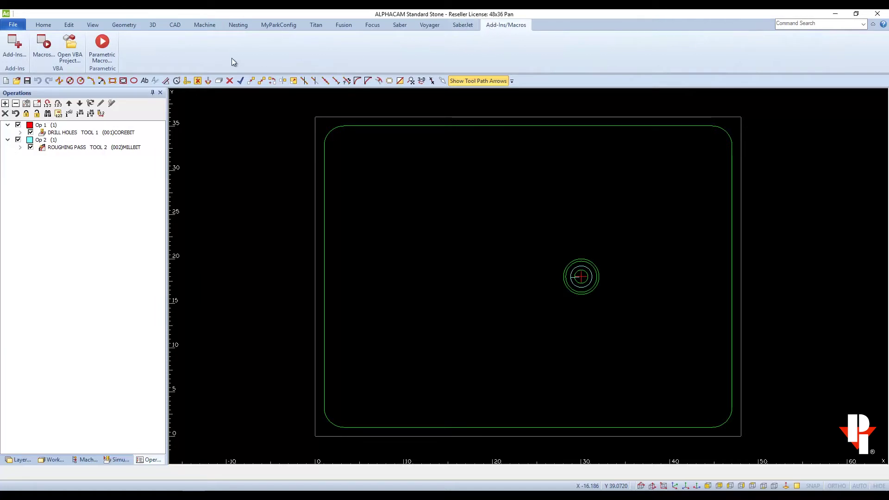
left_click(19, 46)
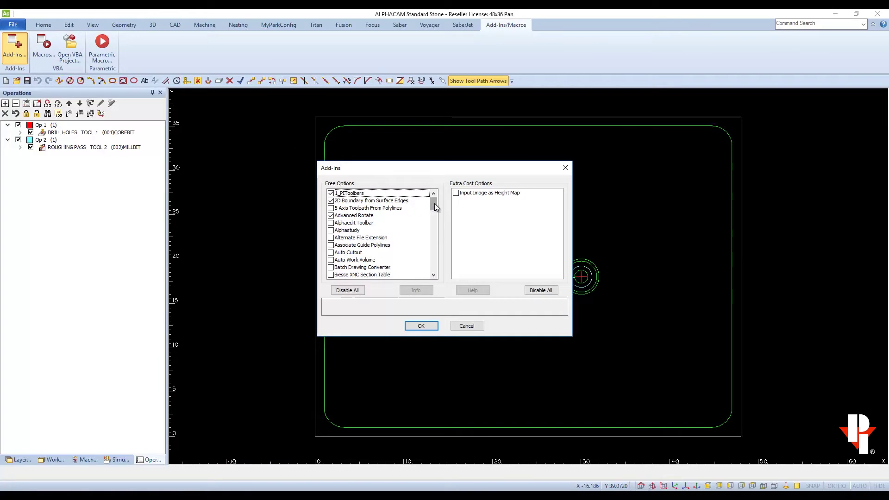
left_click_drag(434, 203, 436, 259)
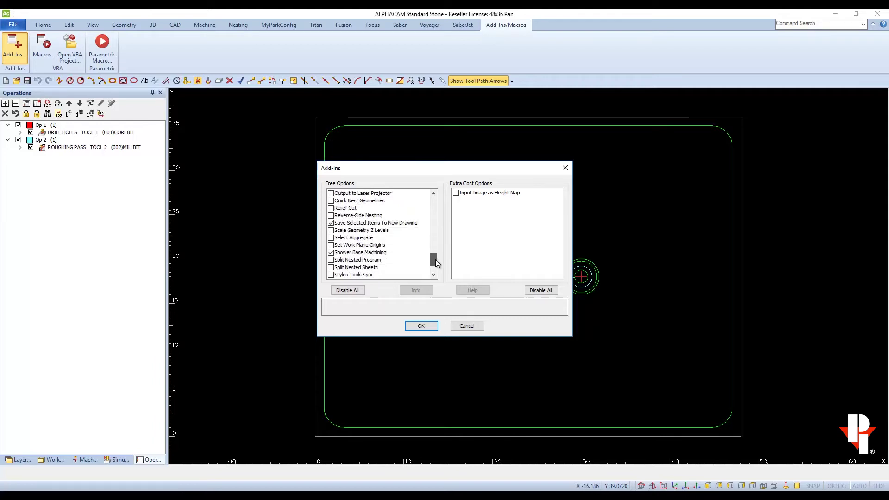
left_click(368, 255)
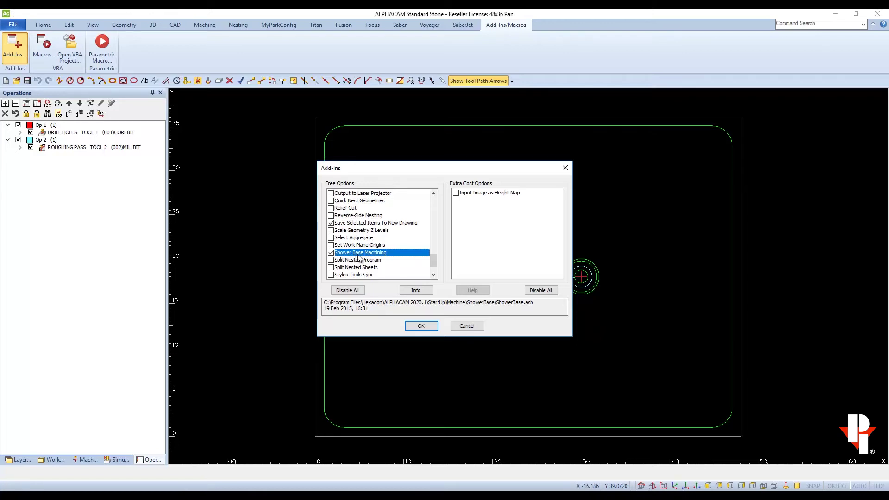
left_click(421, 327)
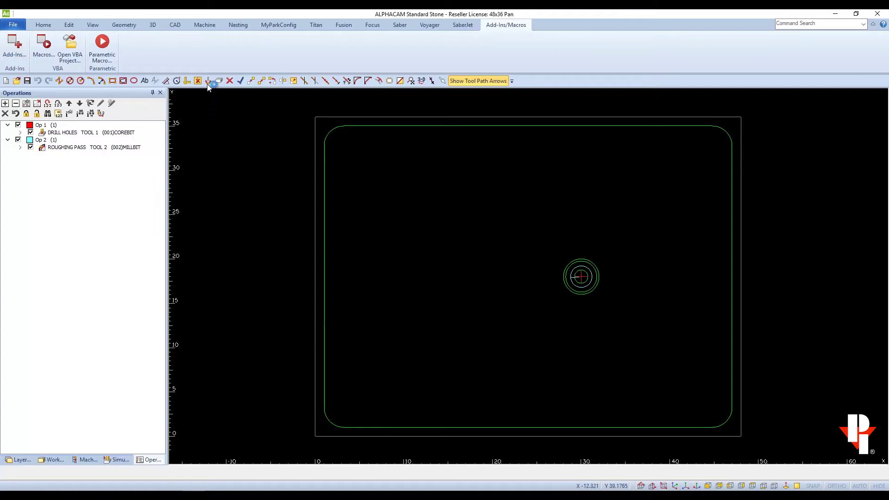
- Start Shower Base machining and choose the (033) 2 inch gauging wheel from the tool library
left_click(205, 25)
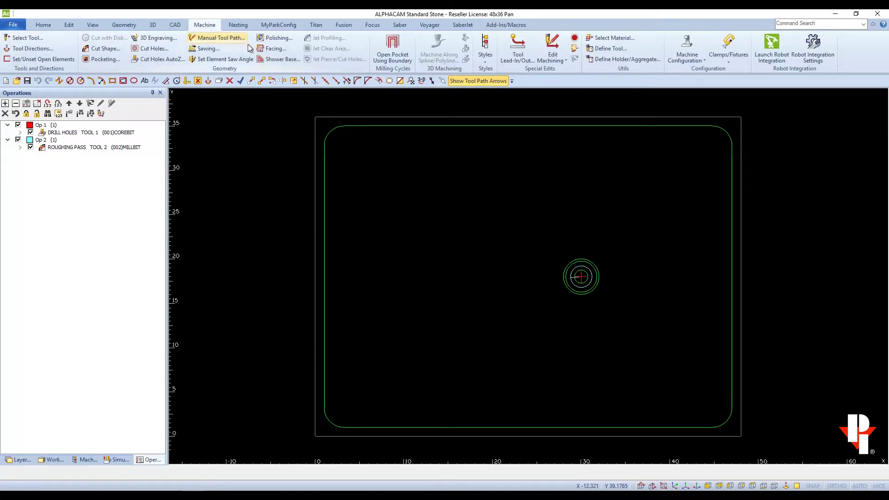
left_click(267, 60)
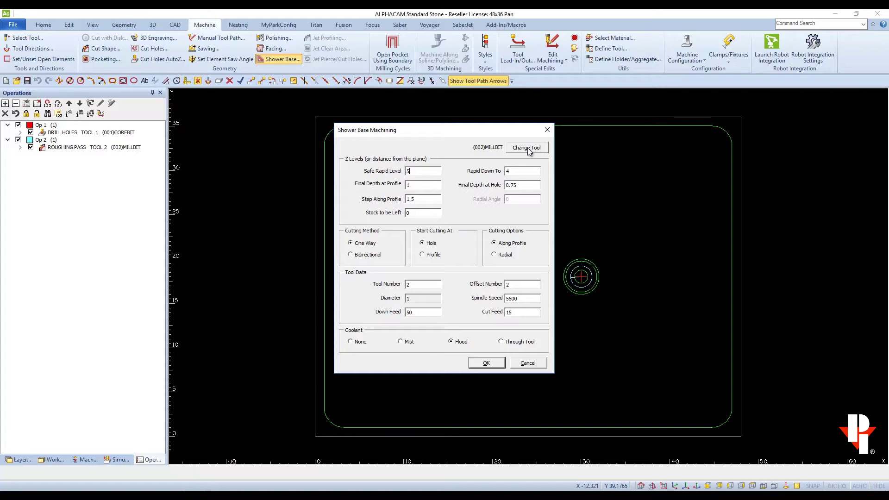
left_click(527, 148)
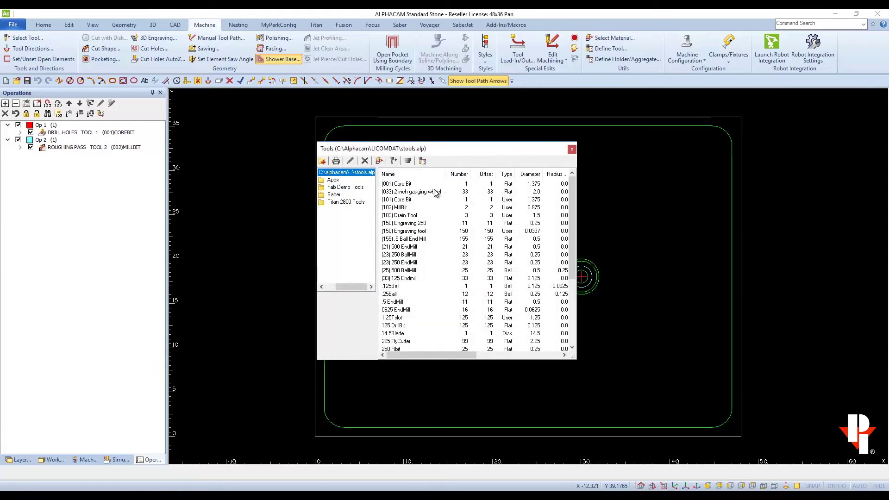
double_click(425, 191)
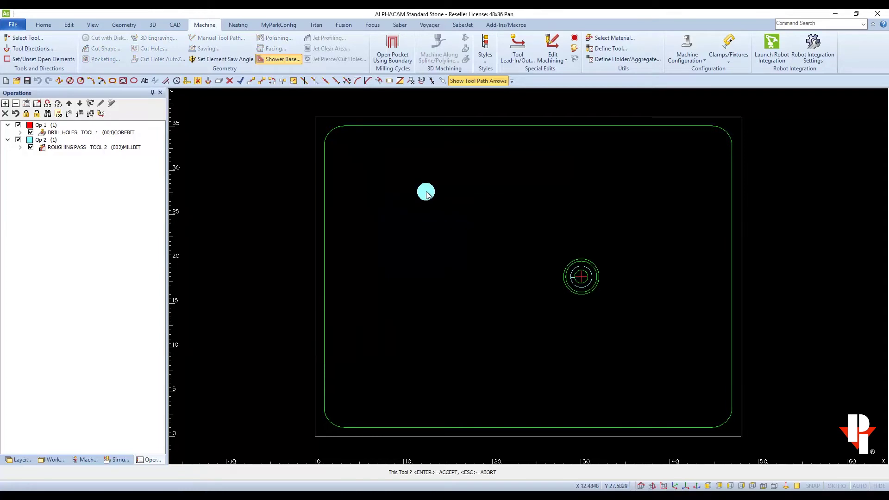
- Accept the 2 inch gauging wheel as the shower-base tool
left_click(251, 210)
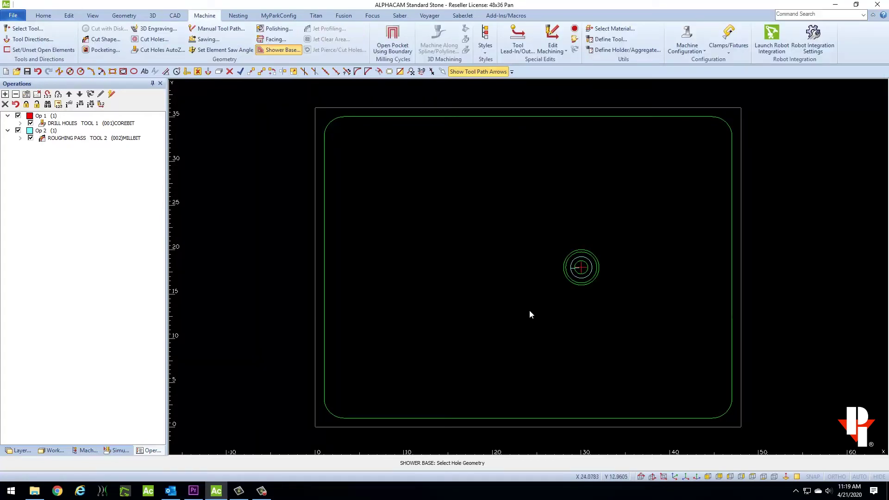
- Pick the drain circle as hole and the rounded outline as profile for the radial toolpath
left_click(573, 282)
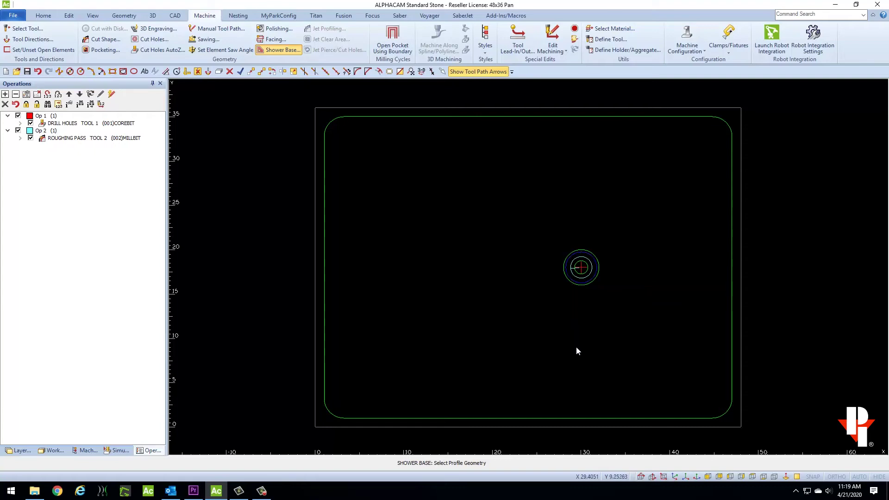
left_click(574, 420)
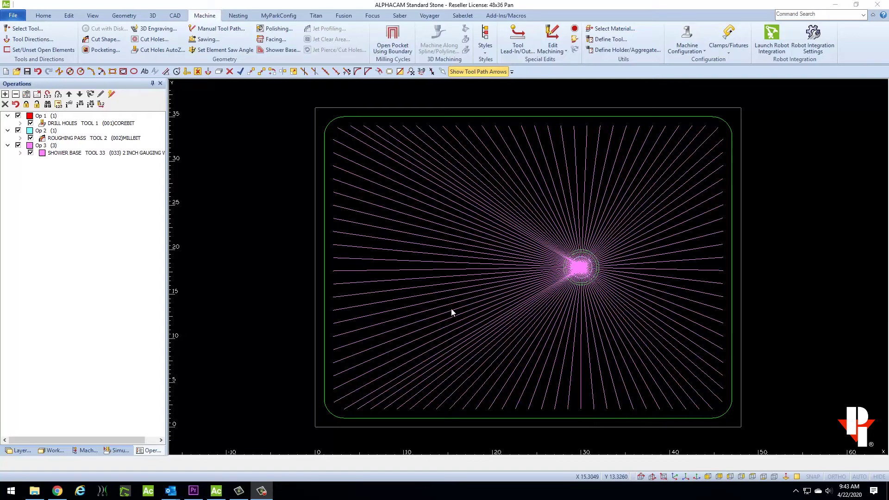
- Uncheck Op 3 in the Operations tree to hide the shower-base toolpath
left_click(19, 146)
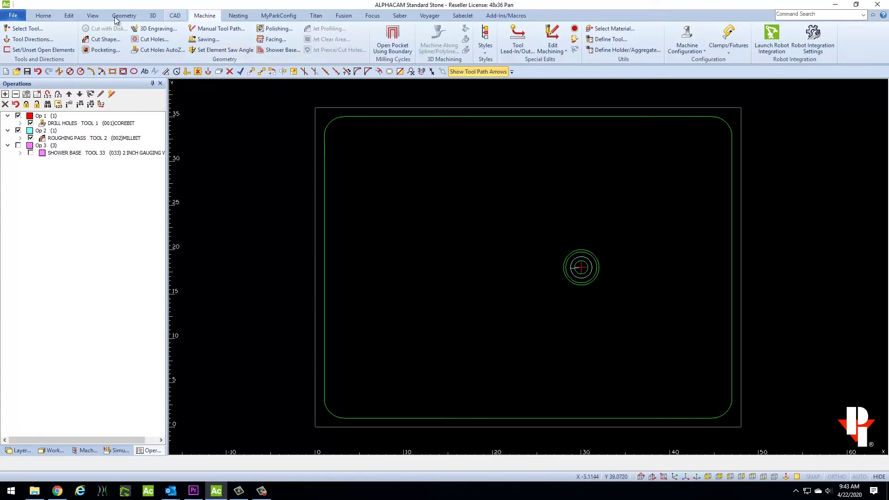
- Set closed geometries to cut CCW on the inside with a manual start point
left_click(31, 40)
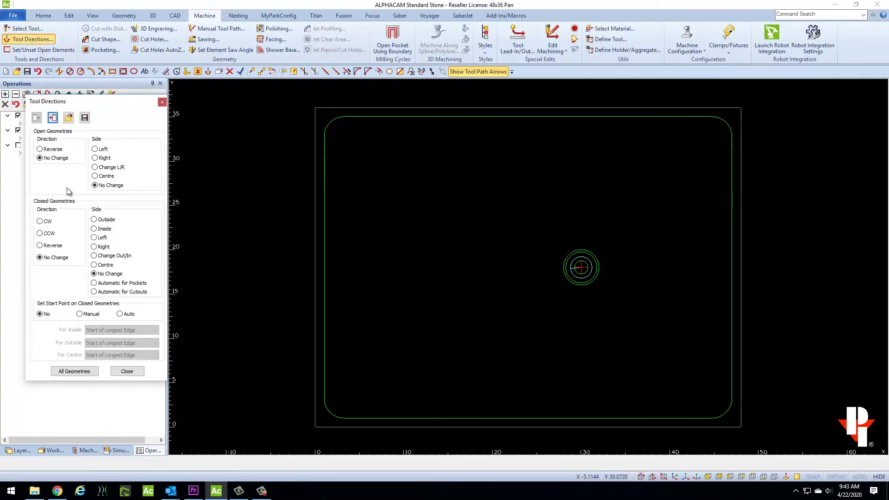
left_click(41, 234)
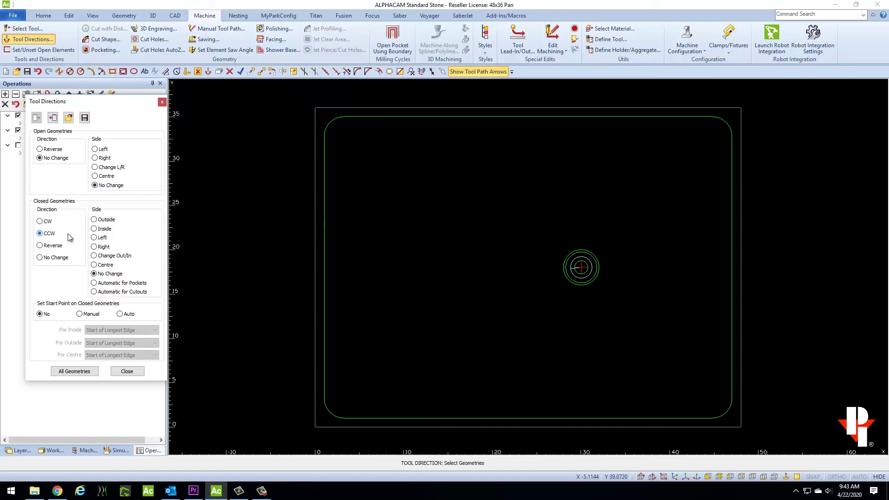
left_click(94, 229)
left_click(80, 315)
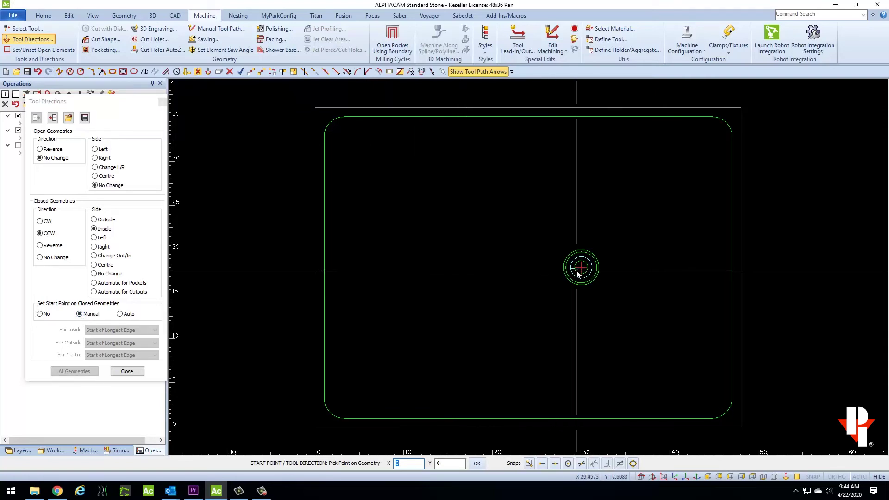
scroll(566, 270, "up", 3)
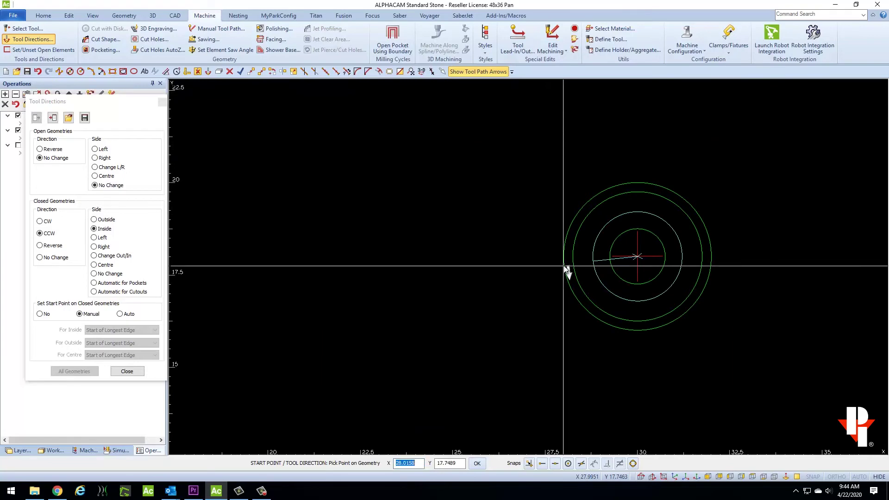
scroll(566, 271, "down", 3)
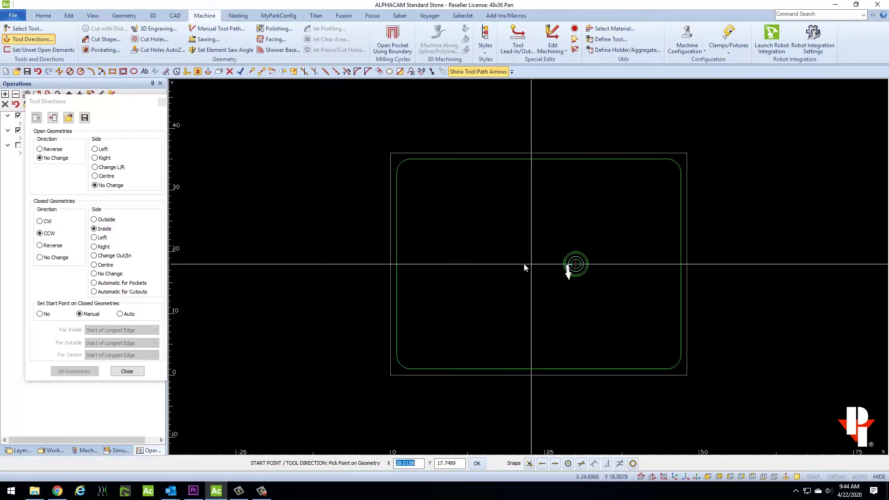
- Pick the start point on the inner rectangle's left edge and close Tool Directions
left_click(398, 268)
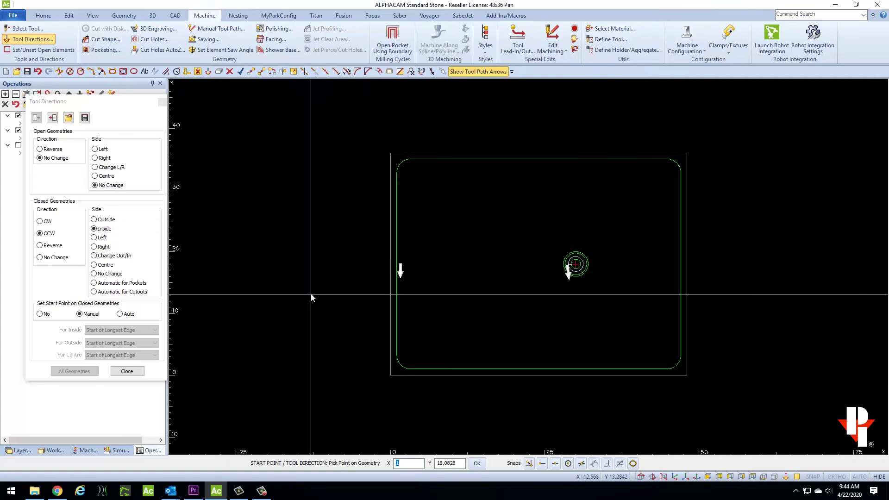
left_click(127, 372)
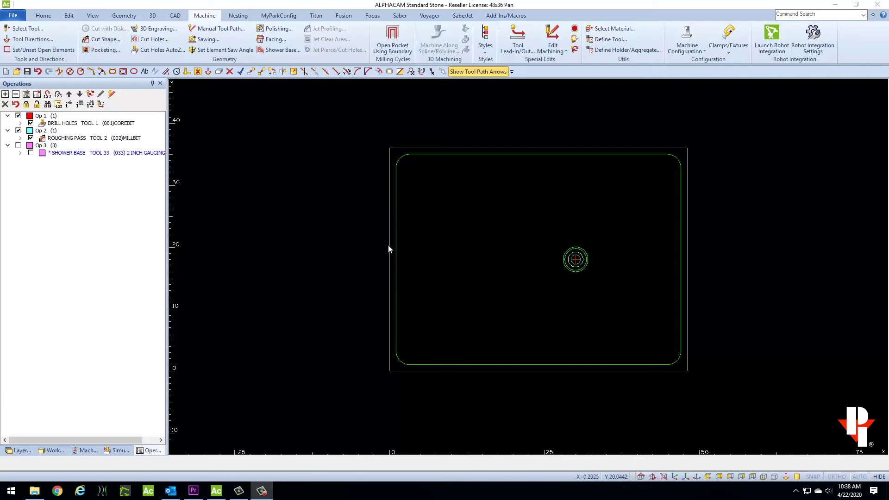
- Begin a Cut Shape profile with Z levels safe rapid 5, rapid down 2, material top 1.2, depth 1.0
left_click(111, 40)
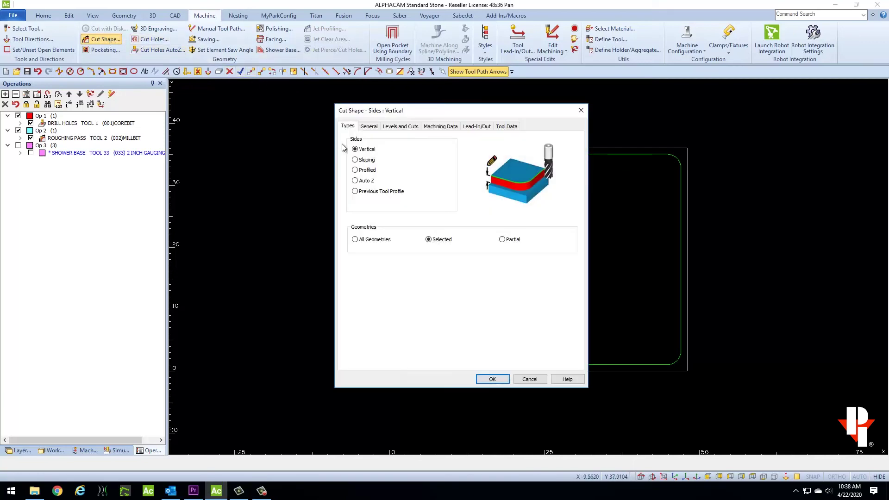
left_click(368, 126)
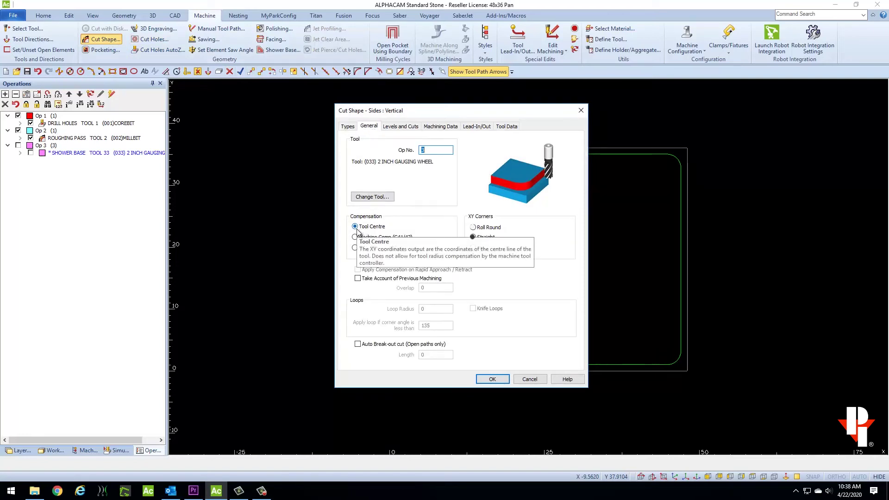
left_click(404, 127)
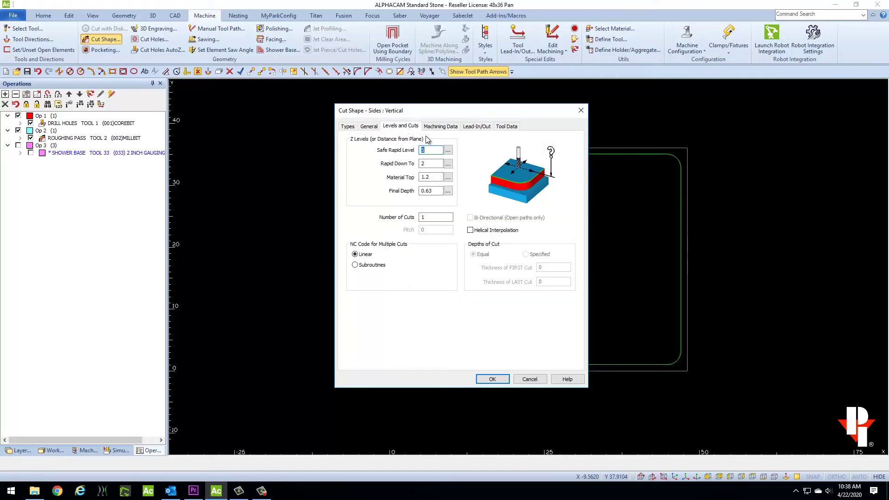
left_click(433, 149)
left_click(433, 163)
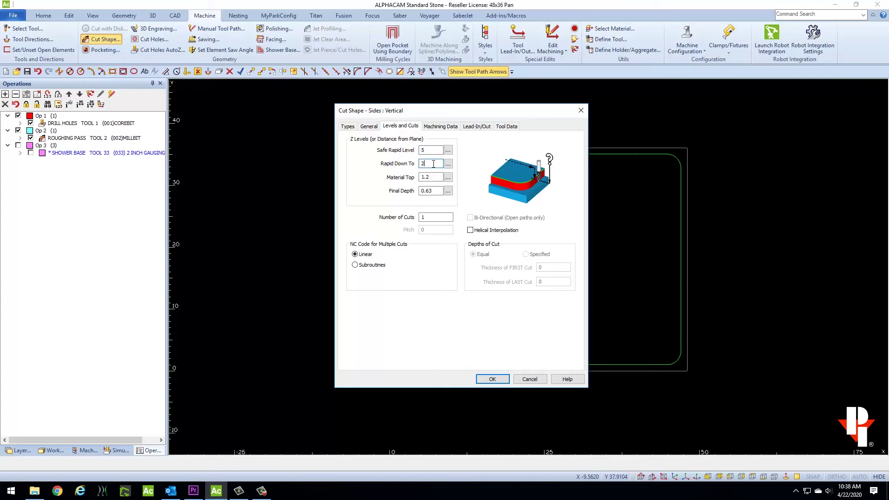
left_click(433, 177)
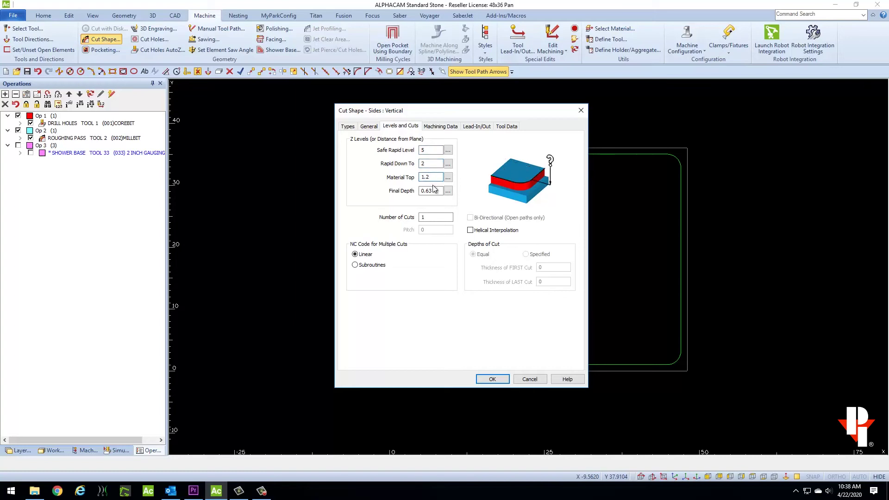
key("Tab")
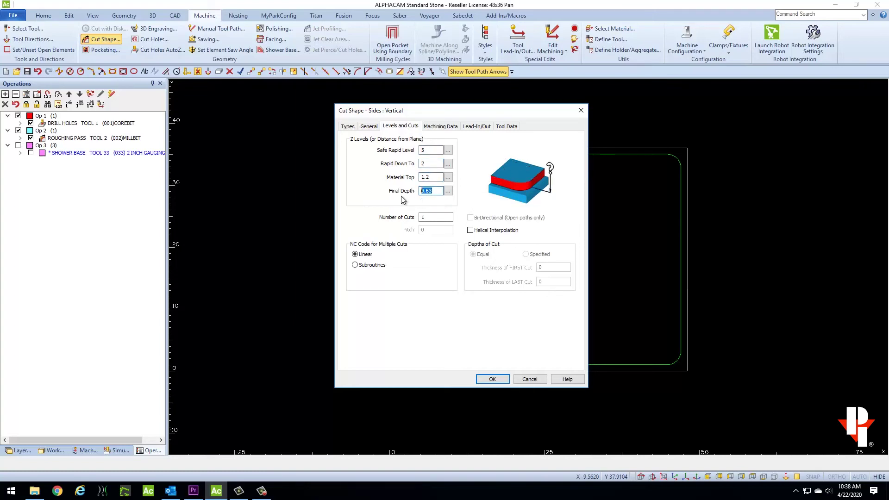
type("1")
- Load the default lead-in/out giving 45° approach and retract angles, then review the tool data
left_click(437, 126)
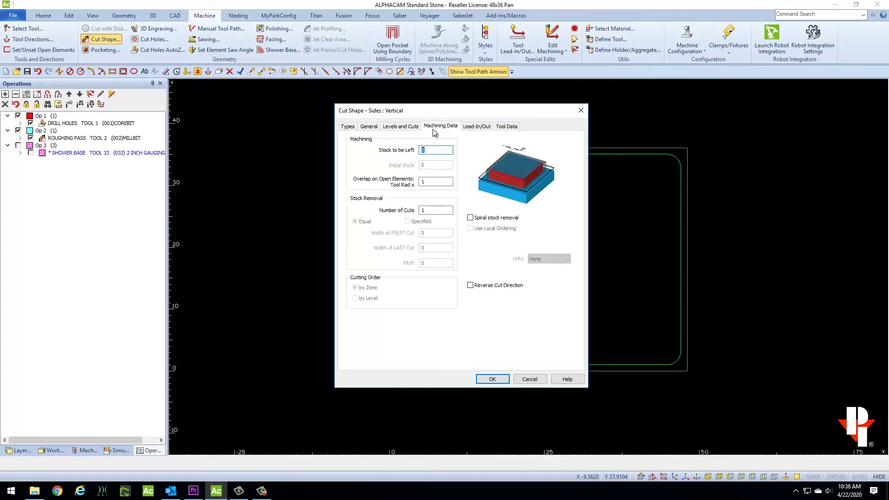
left_click(478, 128)
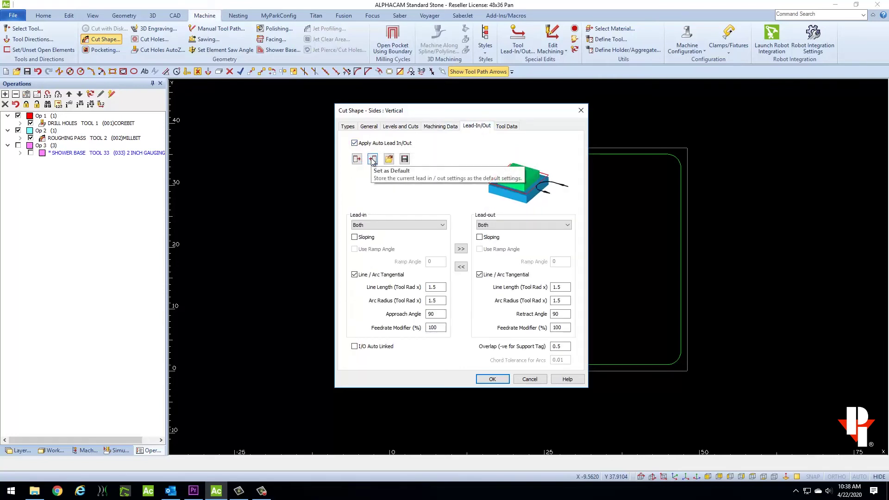
left_click(356, 159)
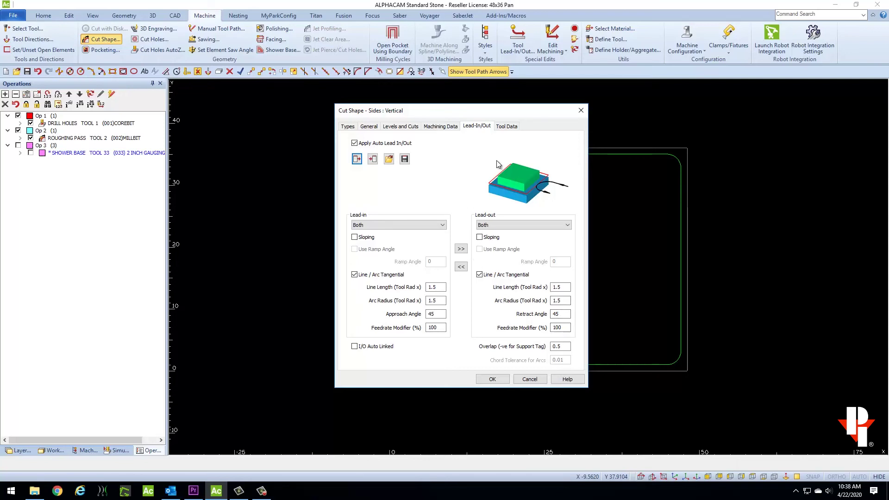
left_click(507, 126)
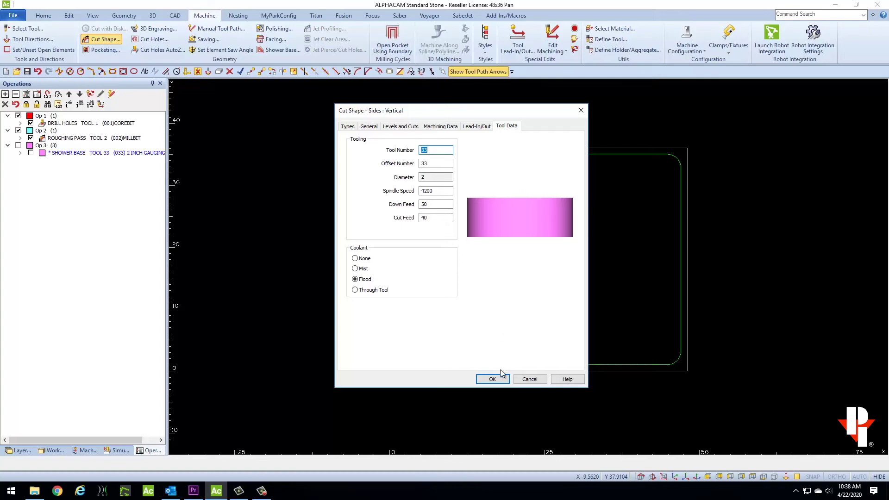
- Accept the cut and select the inner rectangle, creating the FINISH PASS operation
left_click(496, 380)
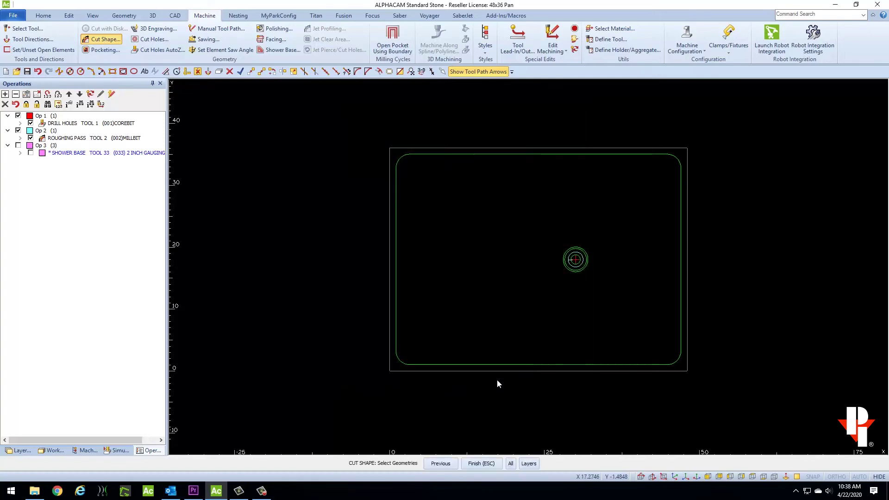
left_click(495, 363)
key("Escape")
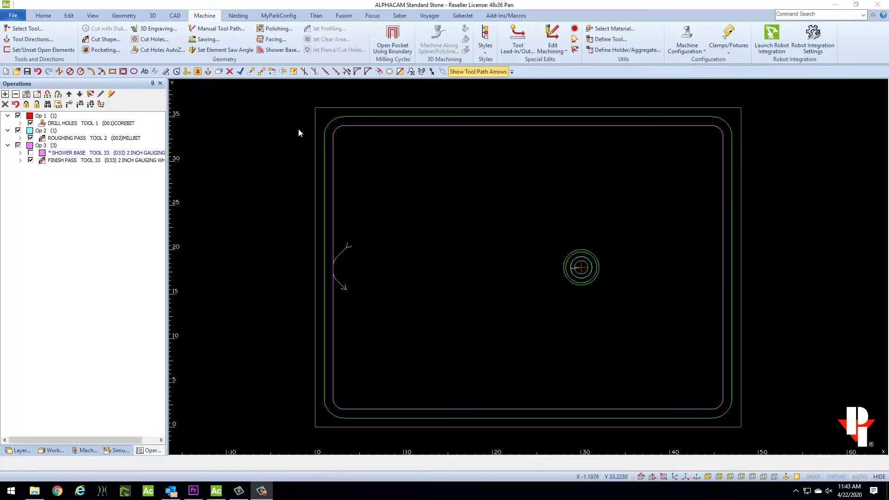
- Start another Cut Shape with the 2-inch gauging wheel and set its final depth to .63
left_click(105, 39)
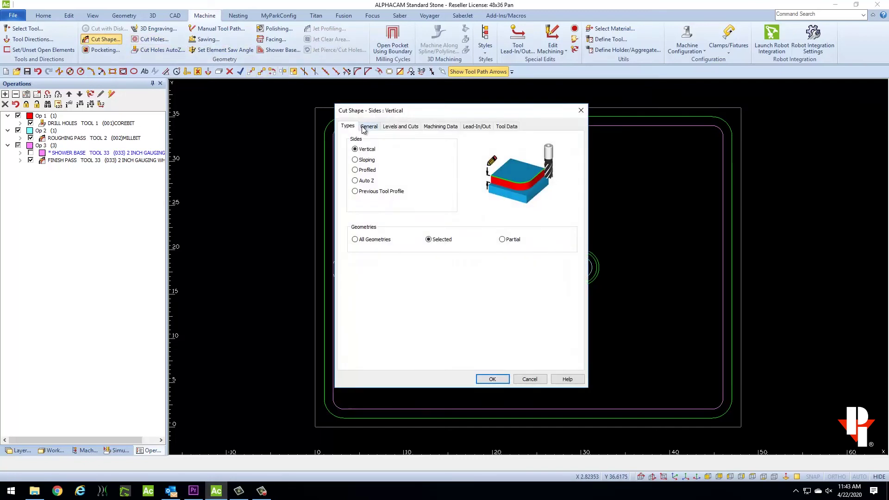
left_click(363, 127)
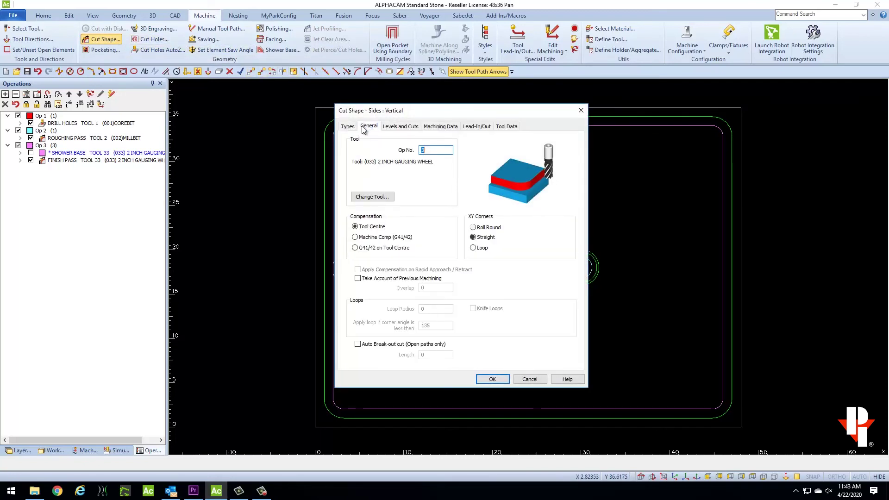
left_click(394, 126)
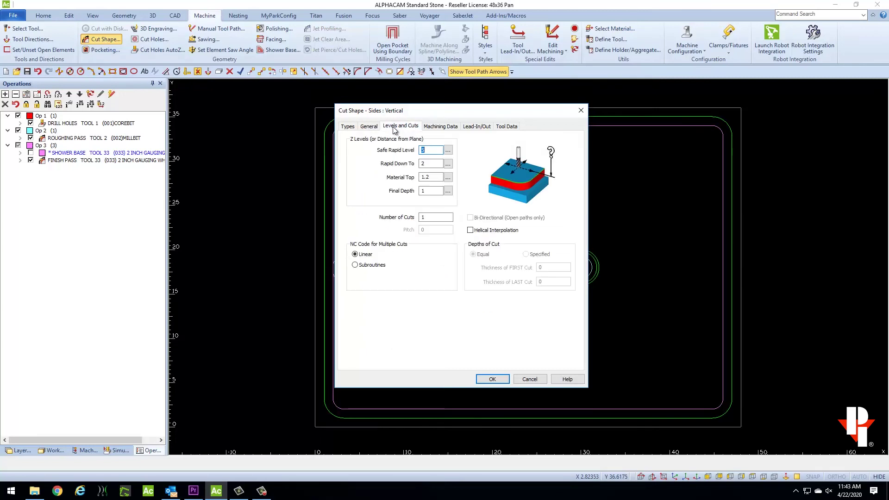
left_click(420, 191)
type(".63")
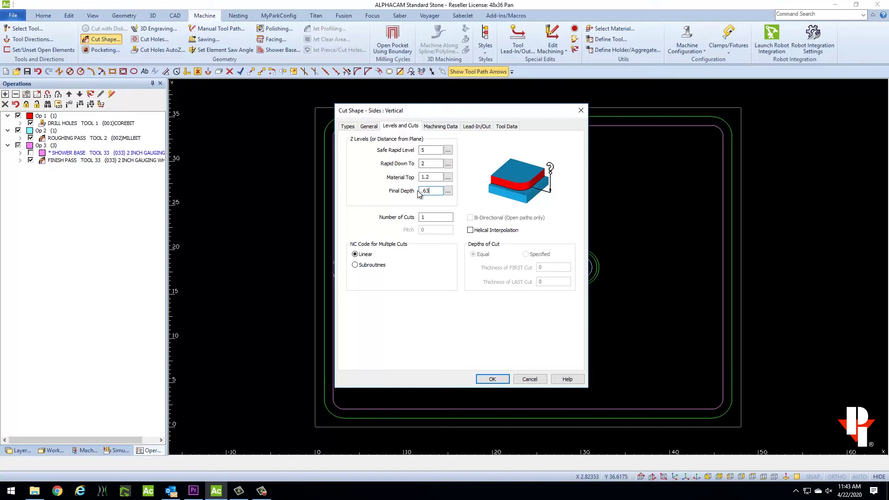
- Review the machining data, lead-in/out and tool data settings and accept the cut
left_click(441, 128)
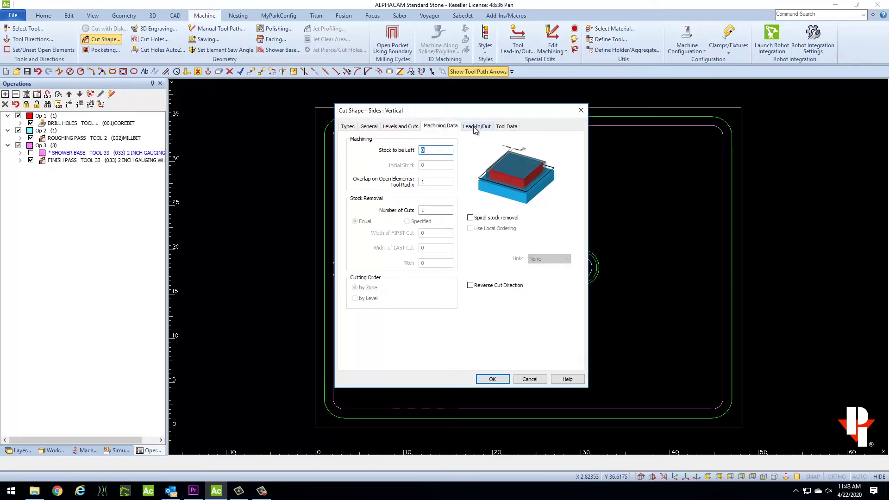
left_click(474, 128)
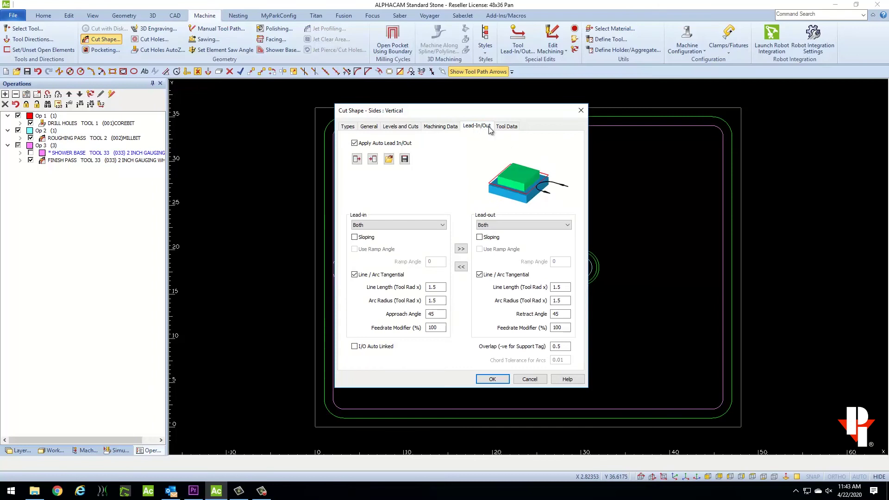
left_click(503, 127)
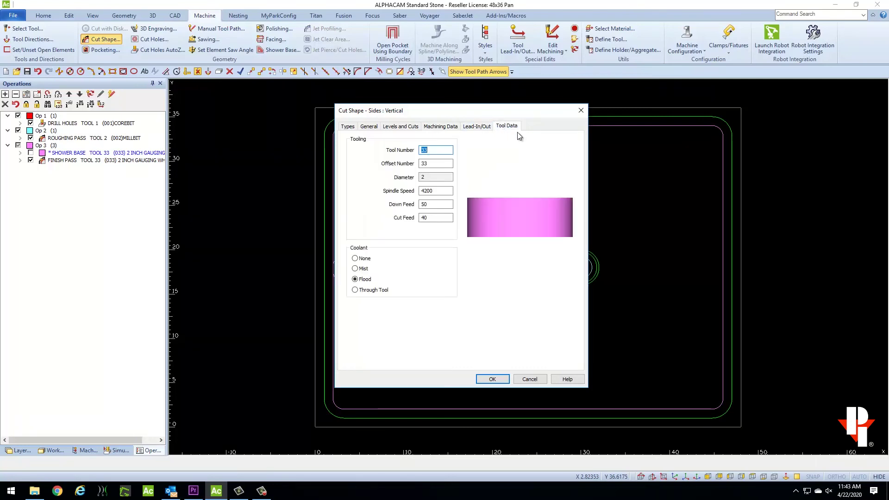
left_click(498, 379)
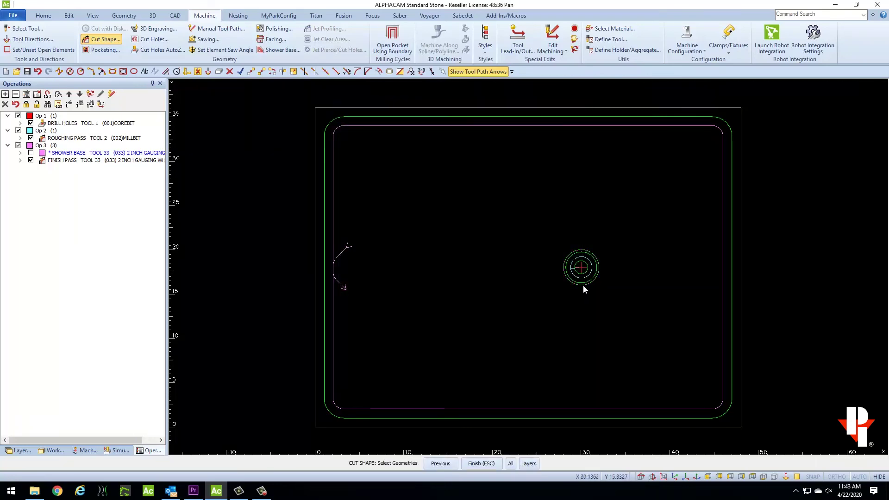
- Create the drain-circle finish pass, then update the out-of-date SHOWER BASE toolpath
key("Escape")
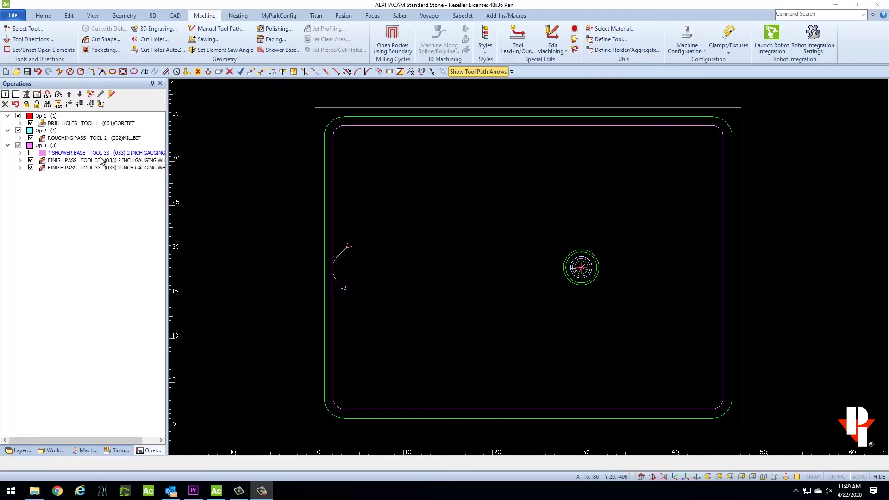
left_click(30, 153)
left_click(31, 153)
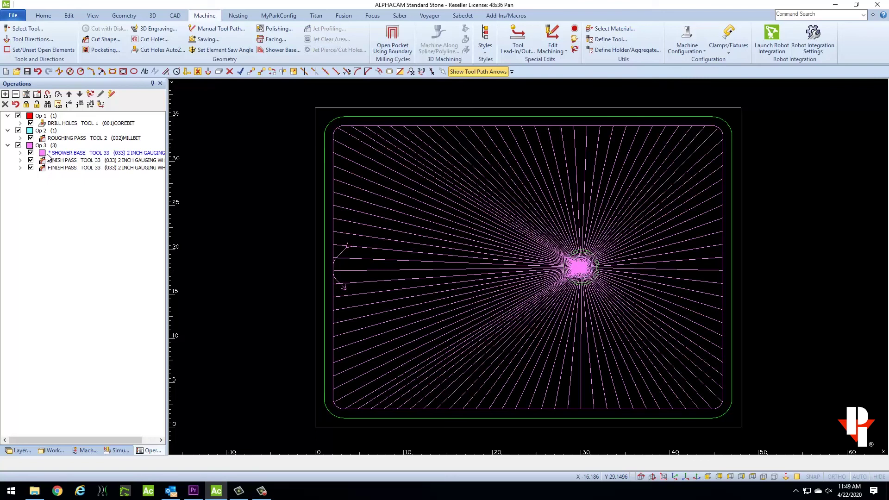
right_click(138, 156)
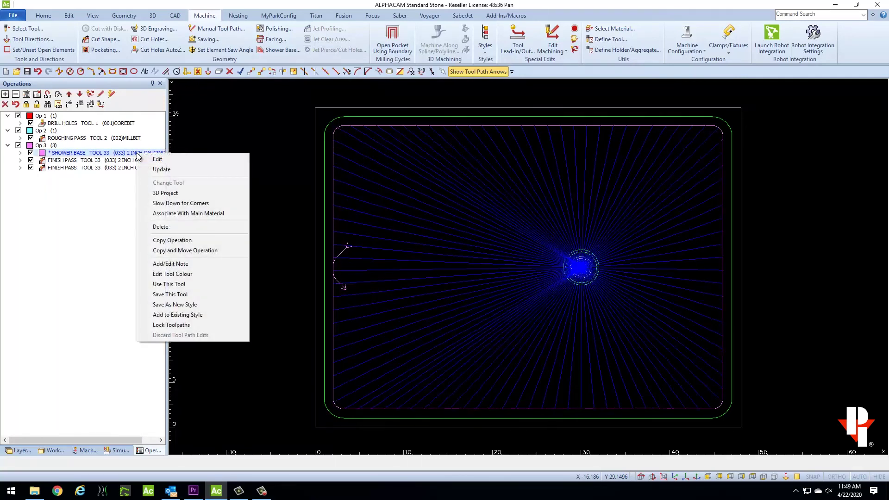
left_click(156, 169)
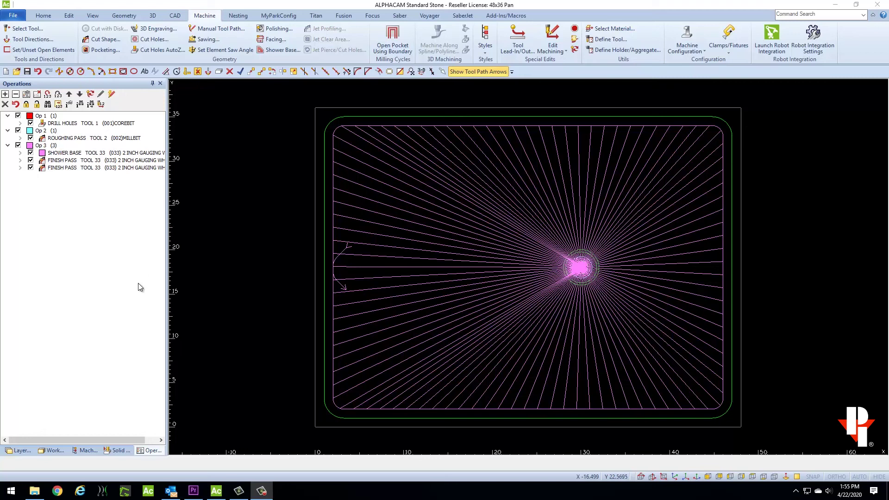
- Start the solid simulation in isometric view with the slab shown as a solid block, speeding it up
left_click(117, 450)
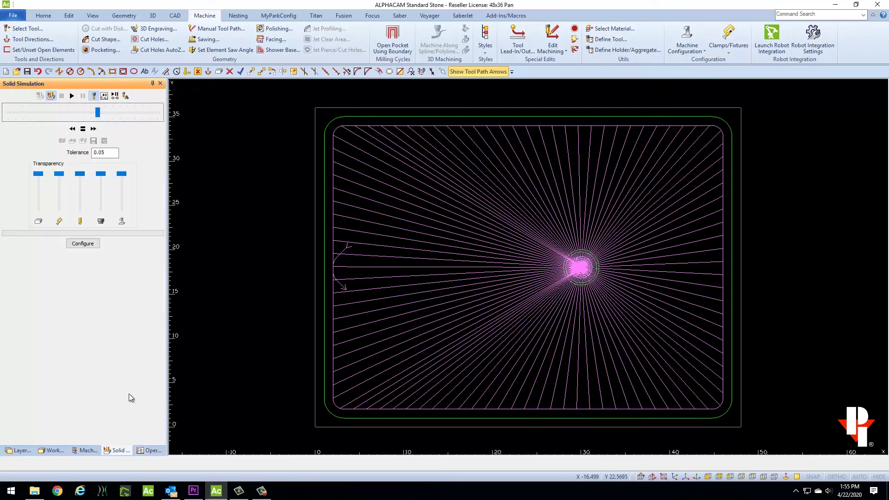
key("i")
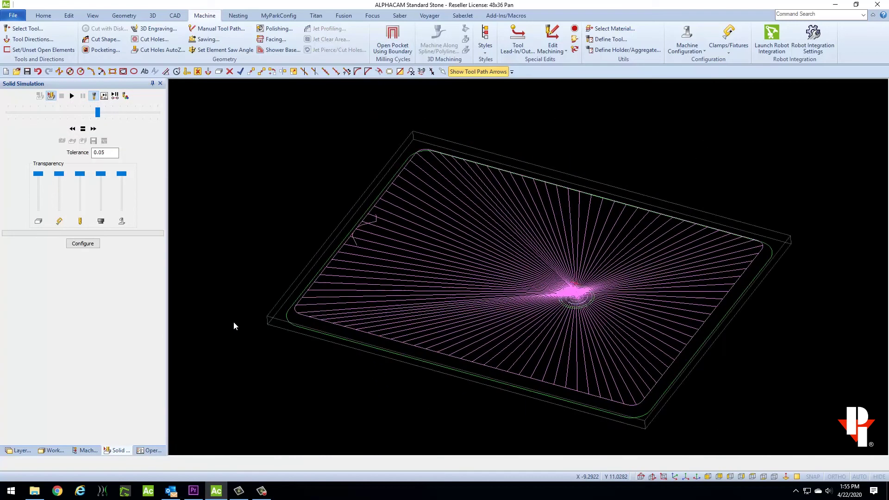
left_click(51, 97)
left_click(51, 95)
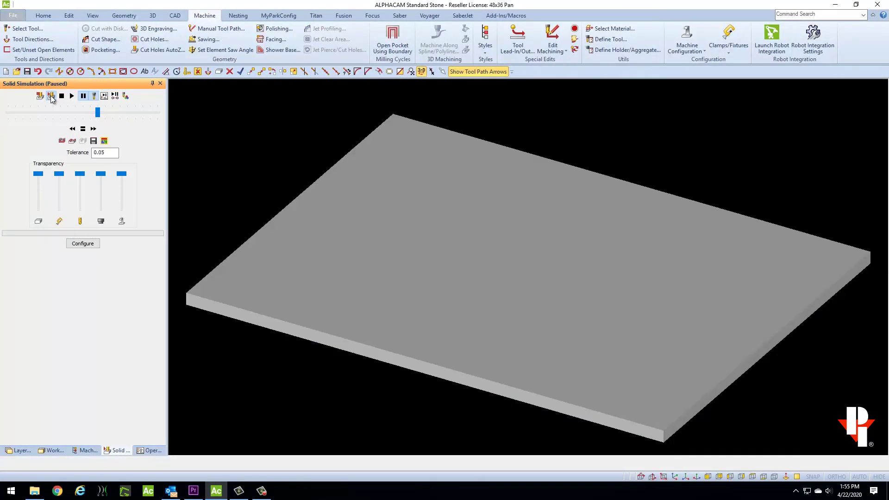
left_click(71, 97)
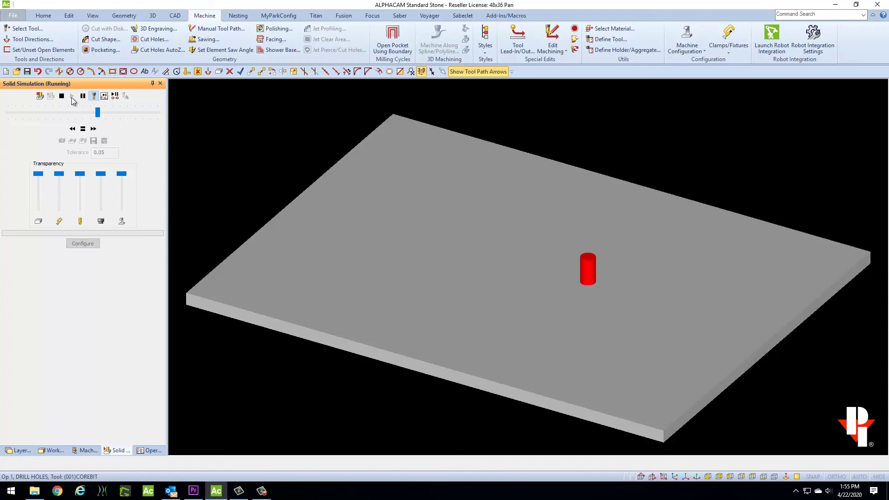
left_click(97, 113)
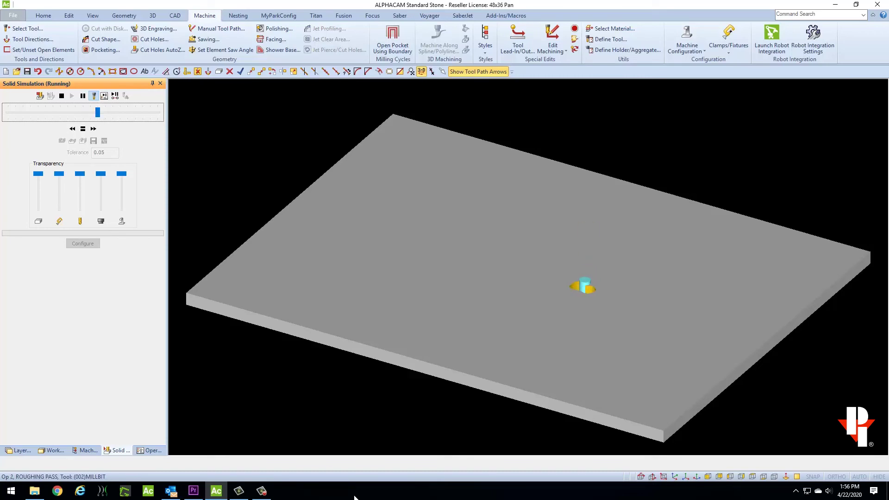
key("Right")
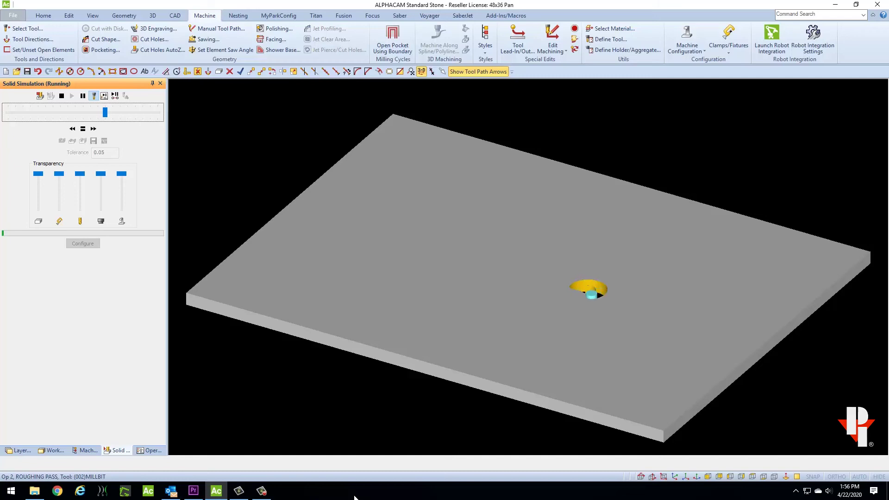
- Fine-tune the simulation speed for the gauge-wheel pass and let it run to the finished shower base
key("Left")
key("Left")
key("Left")
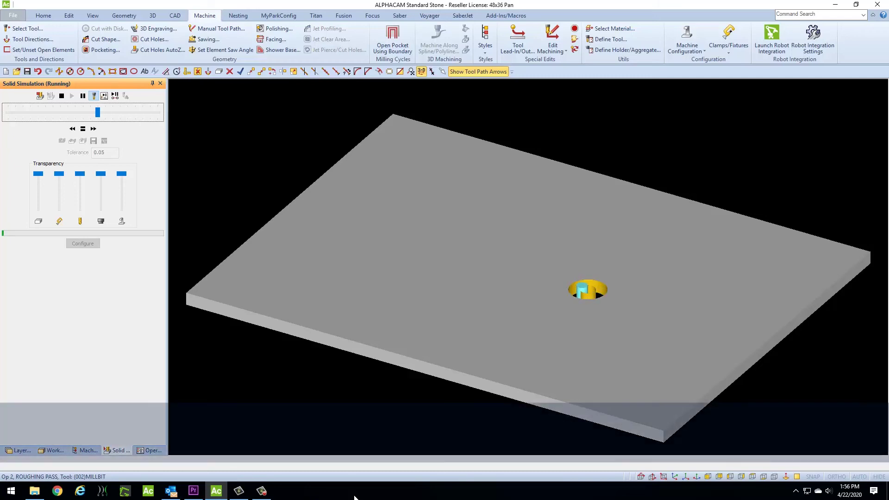
key("Left")
key("Left")
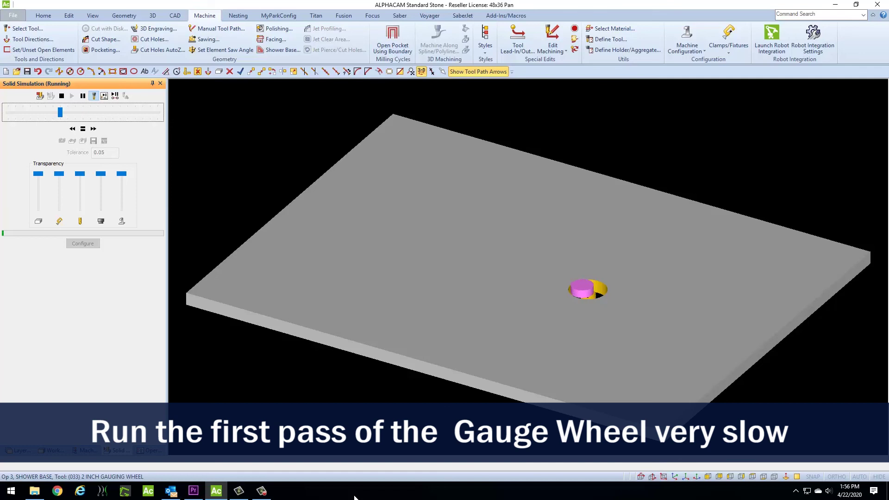
key("Left")
key("Left")
key("Left")
key("Right")
key("Right")
key("Right")
key("Right")
key("Right")
key("Right")
key("Left")
key("Right")
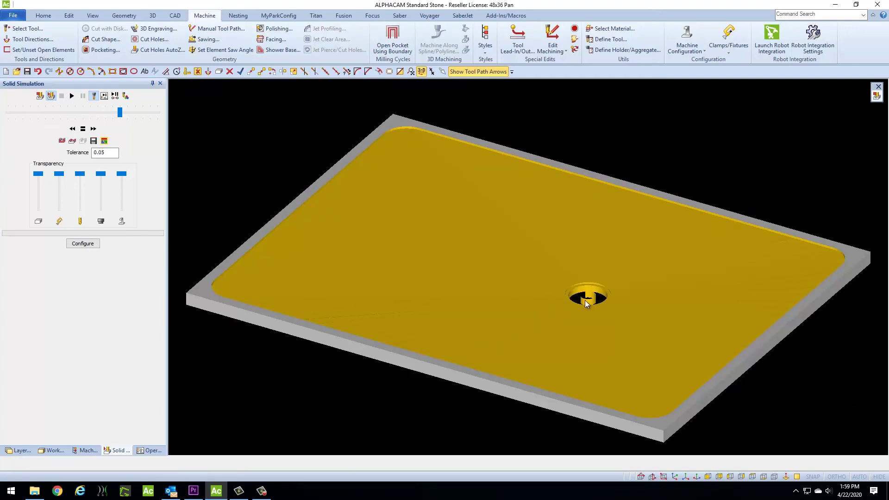
scroll(585, 302, "up", 2)
scroll(585, 302, "up", 2)
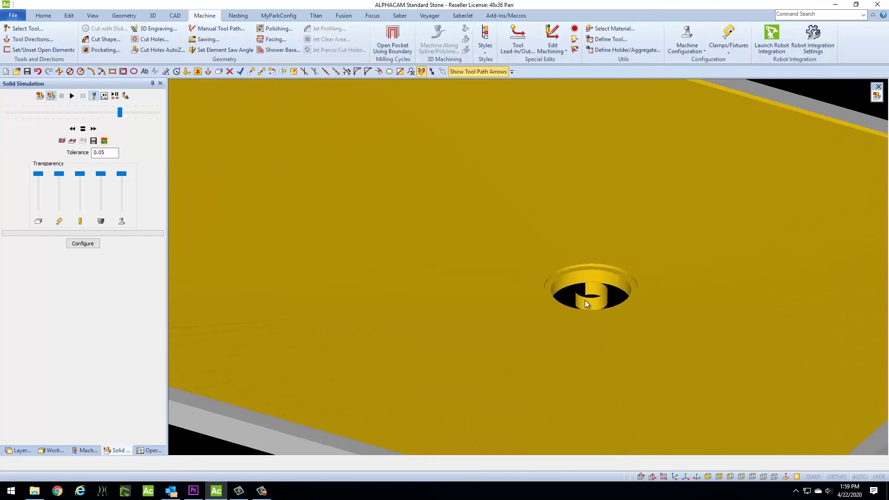